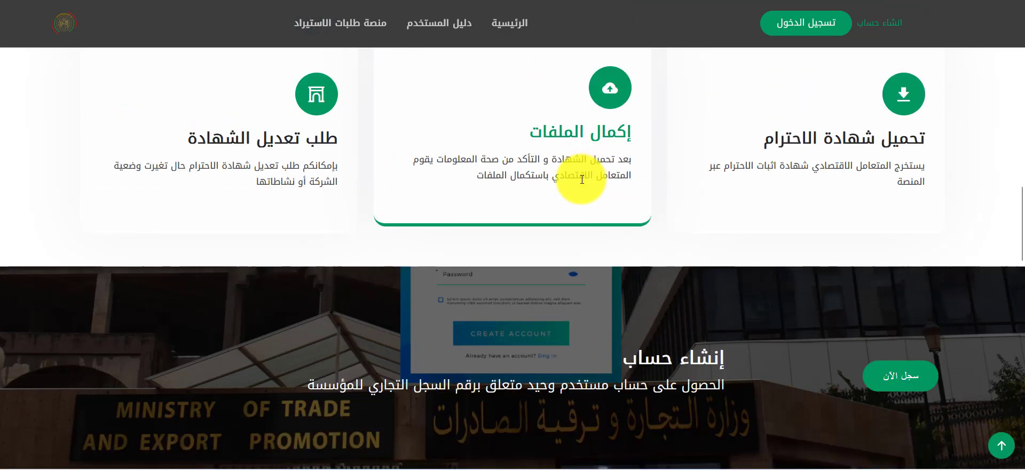
pyautogui.scroll(-3, 664, 217)
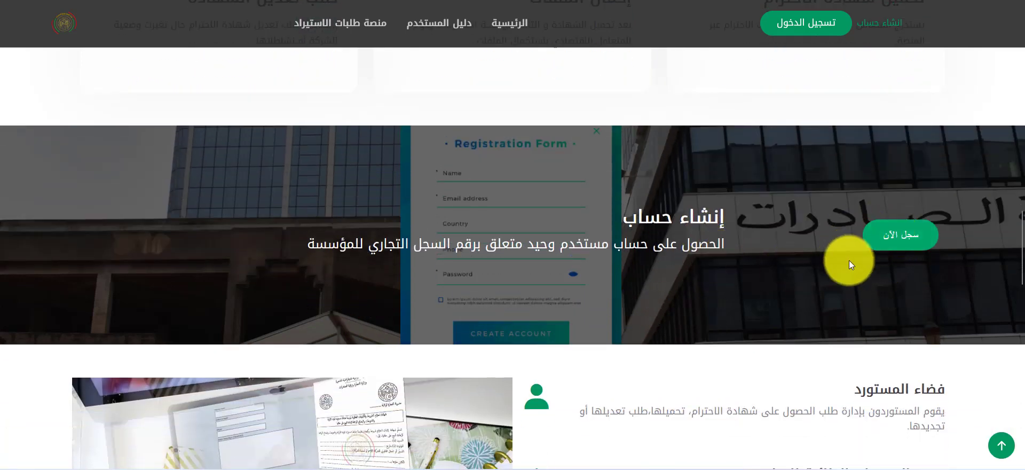
pyautogui.scroll(-1, 862, 251)
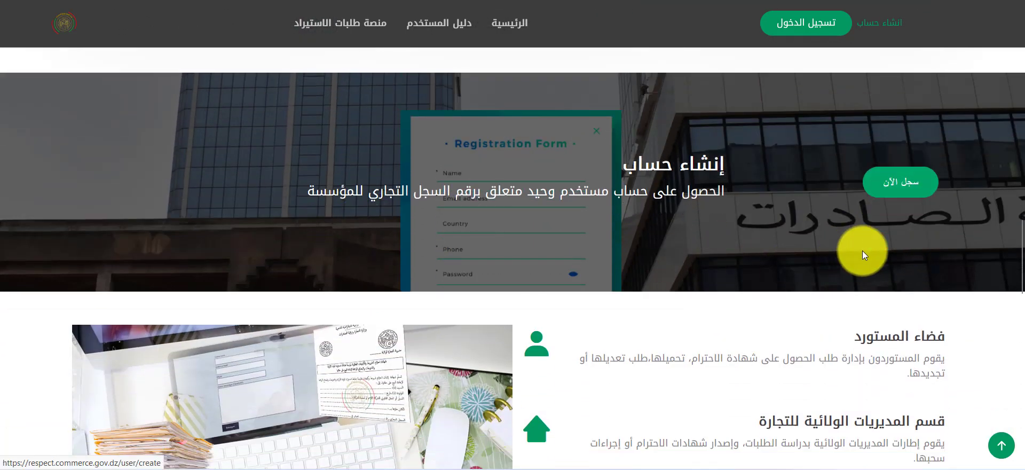
pyautogui.scroll(-3, 834, 228)
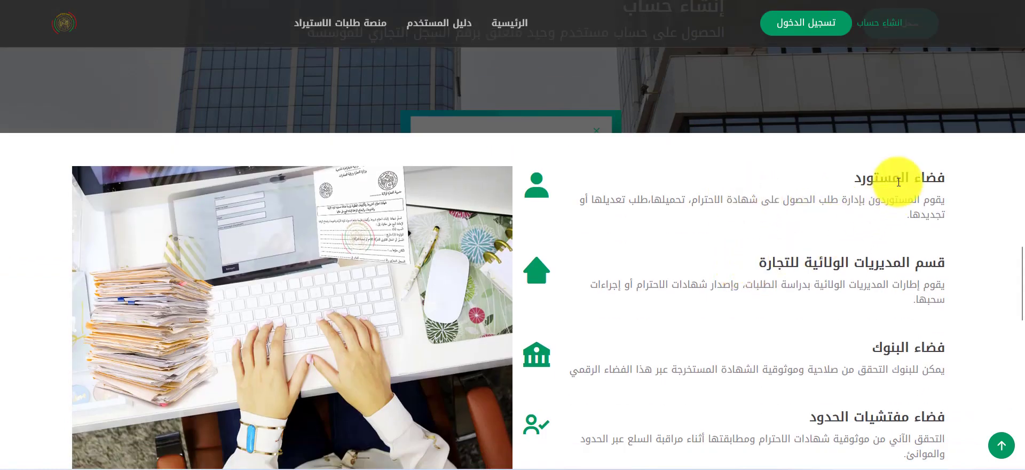
pyautogui.moveTo(862, 253); pyautogui.dragTo(747, 272)
pyautogui.click(747, 272)
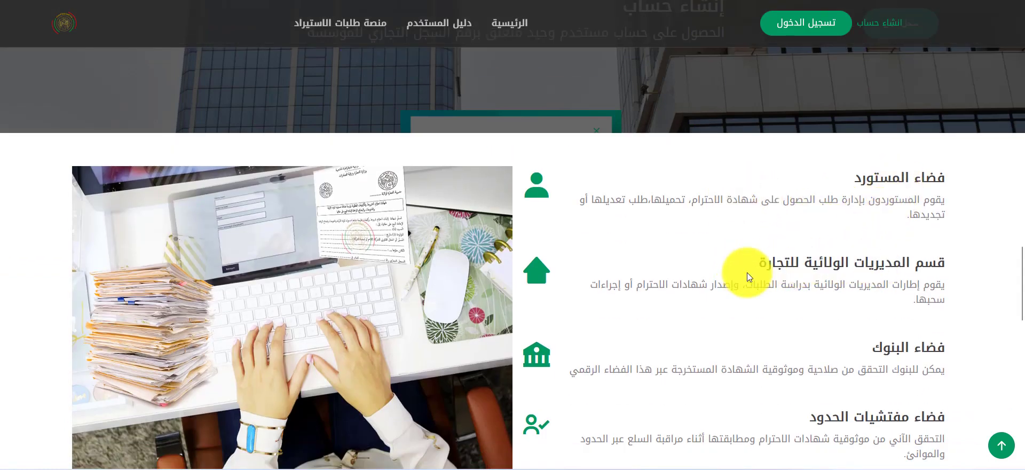
pyautogui.scroll(-2, 755, 271)
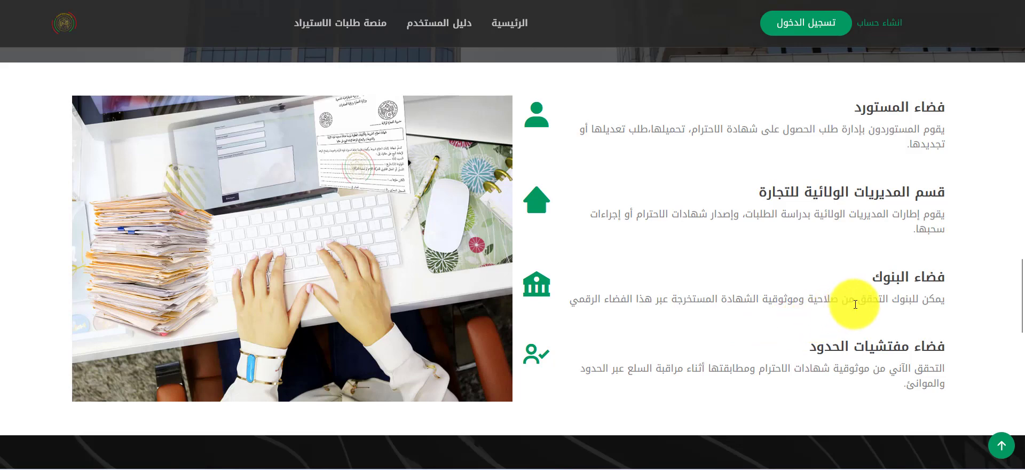
pyautogui.scroll(-1, 833, 310)
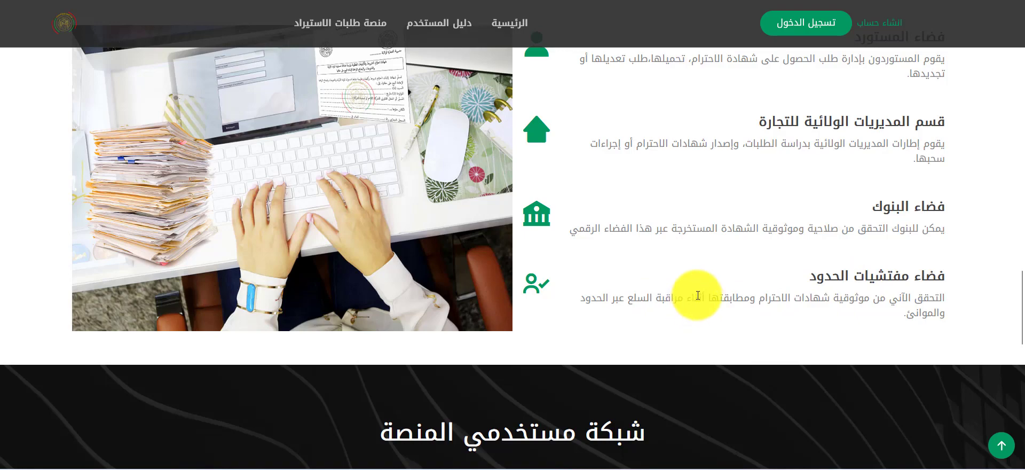
pyautogui.scroll(-5, 696, 298)
pyautogui.scroll(-2, 705, 290)
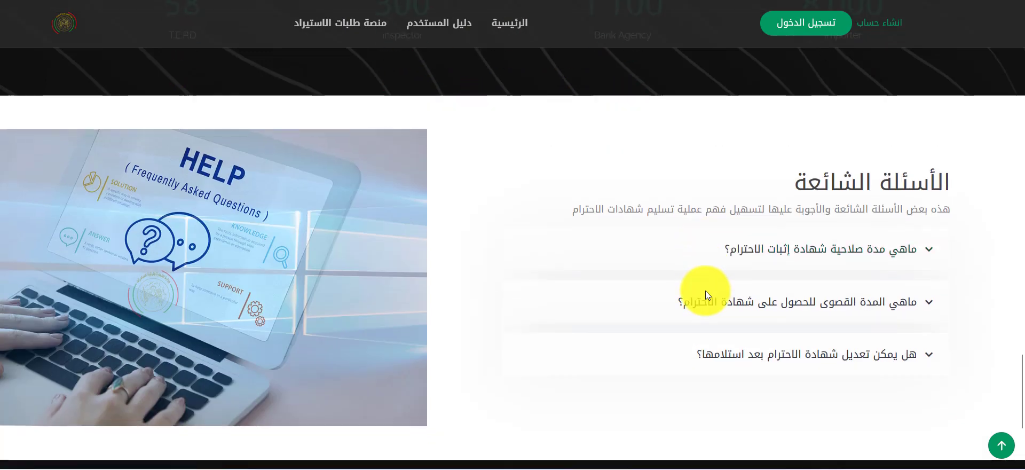
pyautogui.scroll(-1, 633, 300)
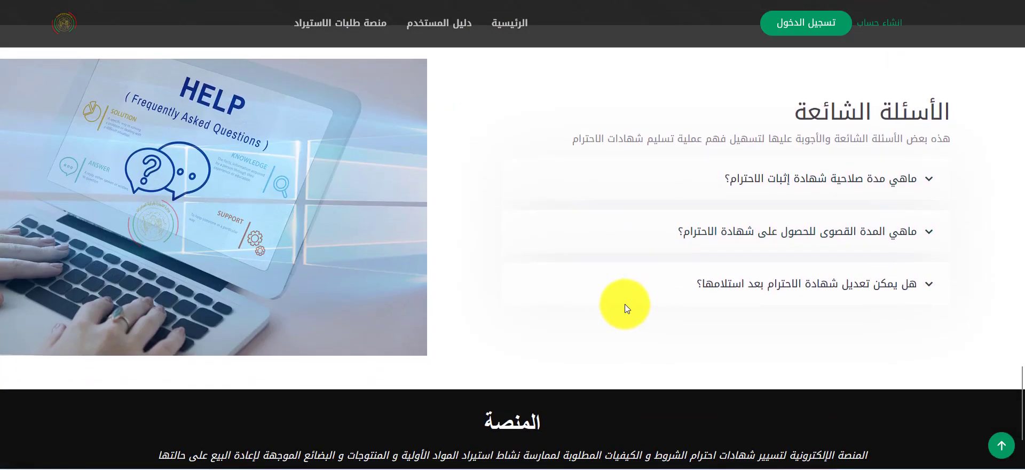
pyautogui.scroll(6, 617, 303)
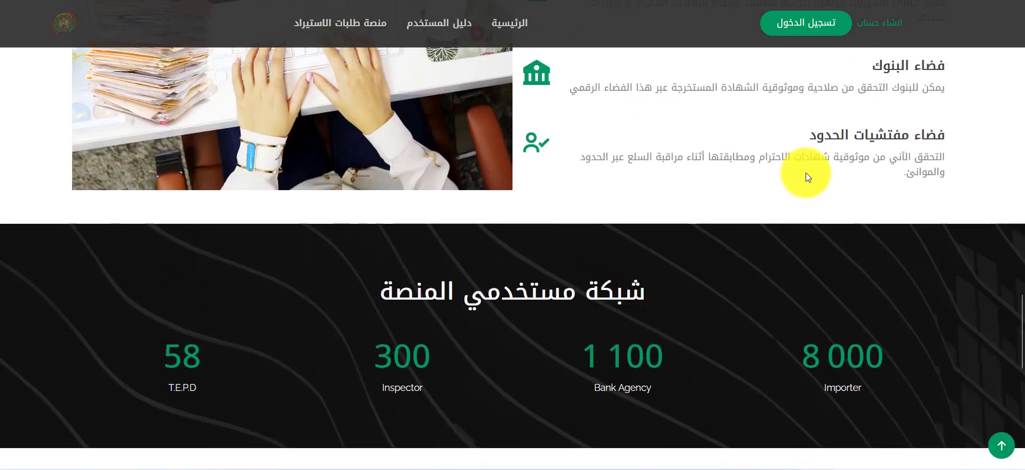
pyautogui.scroll(3, 763, 172)
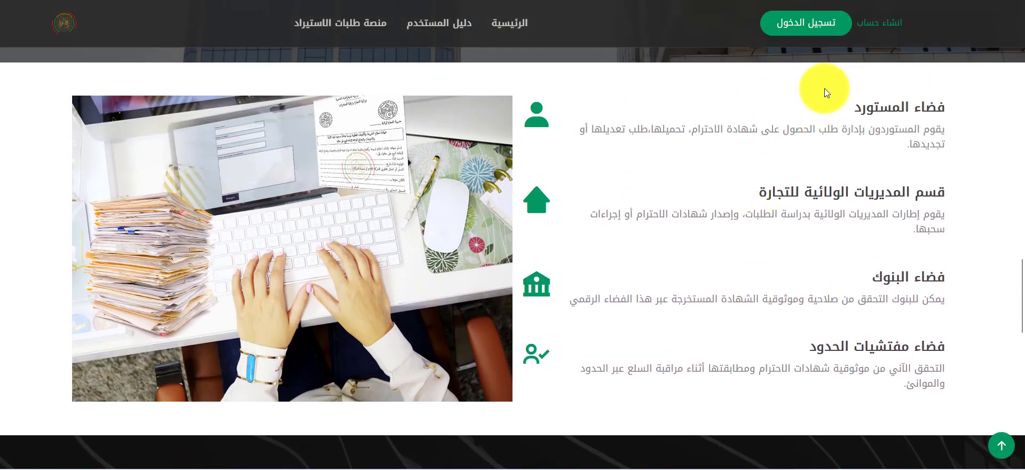
# Step: Open the new-account page and paste the commercial register number into its field
pyautogui.click(880, 24)
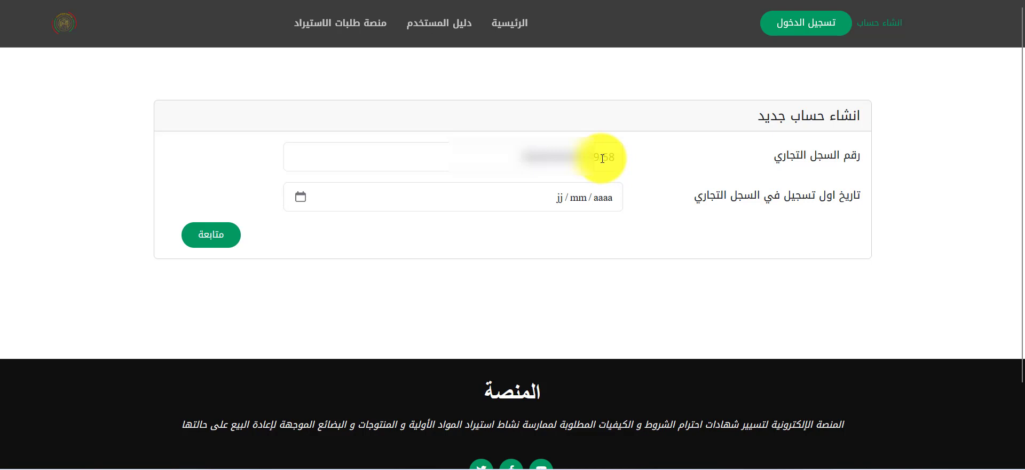
pyautogui.rightClick(602, 158)
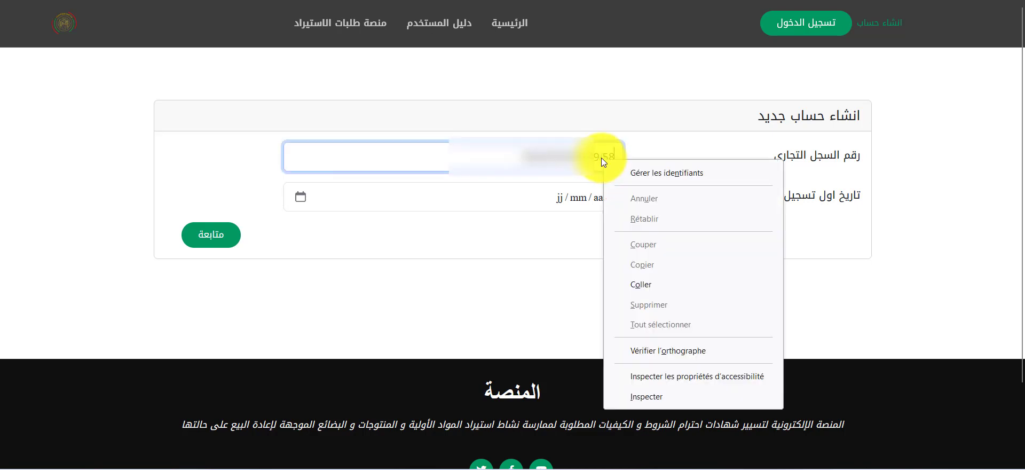
pyautogui.click(639, 276)
# Step: Enter 22/06/1999 as the first registration date and continue
pyautogui.click(558, 200)
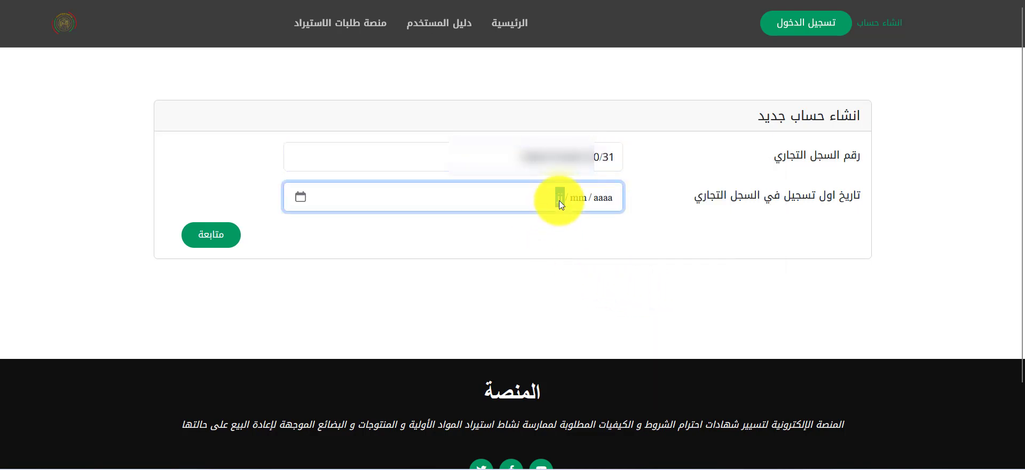
pyautogui.write('22 / 06 / 1')
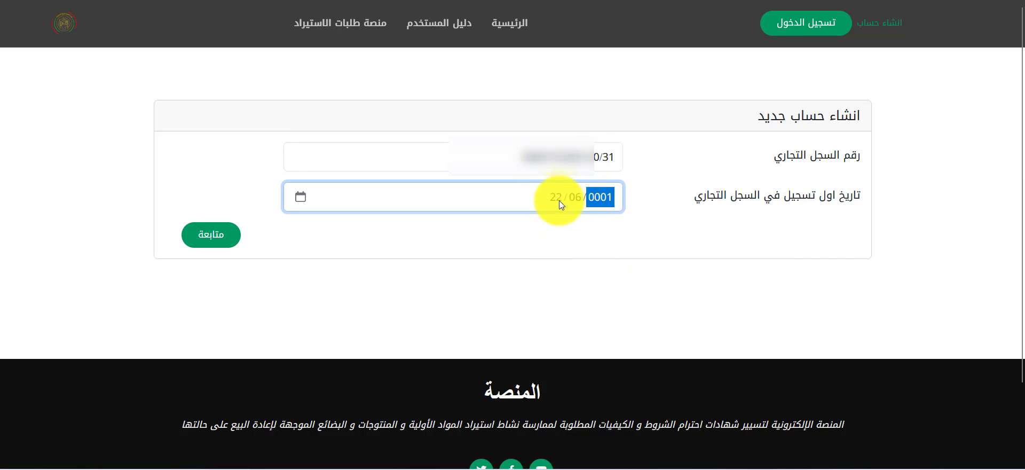
pyautogui.write('999')
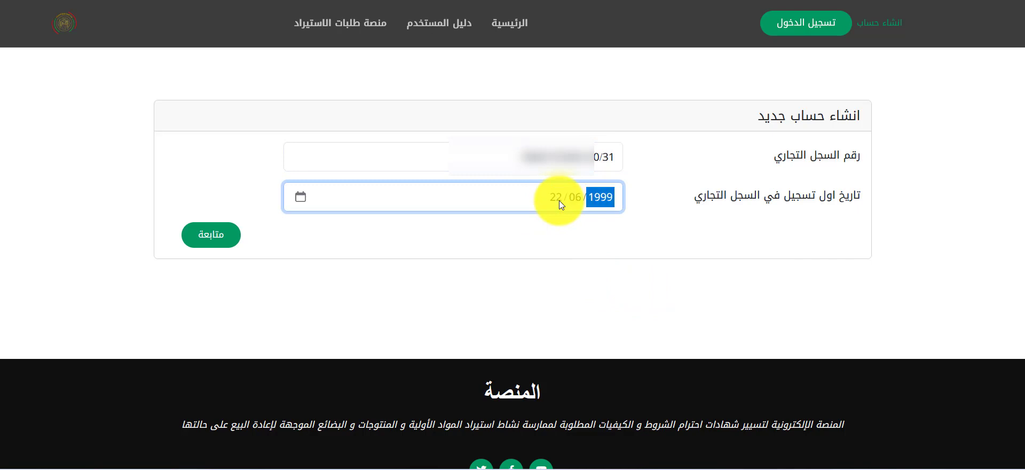
pyautogui.click(225, 238)
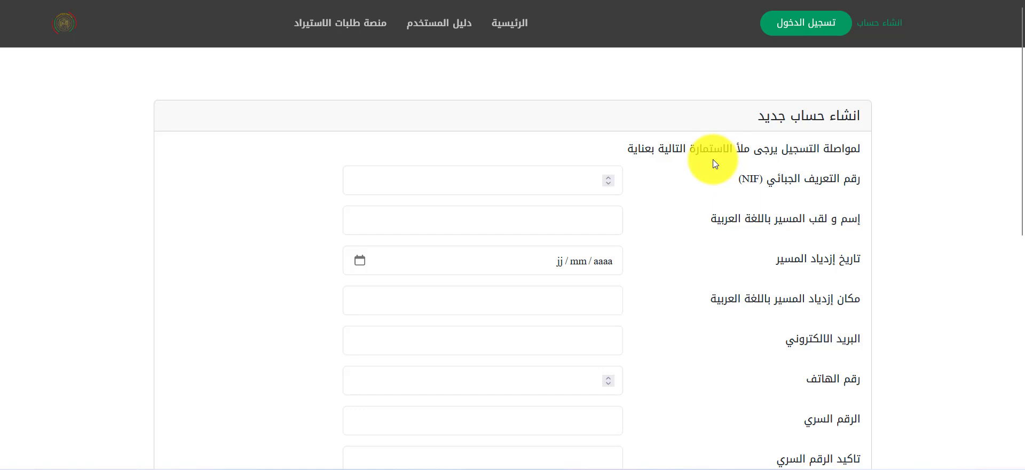
pyautogui.scroll(-1, 717, 159)
pyautogui.scroll(1, 718, 151)
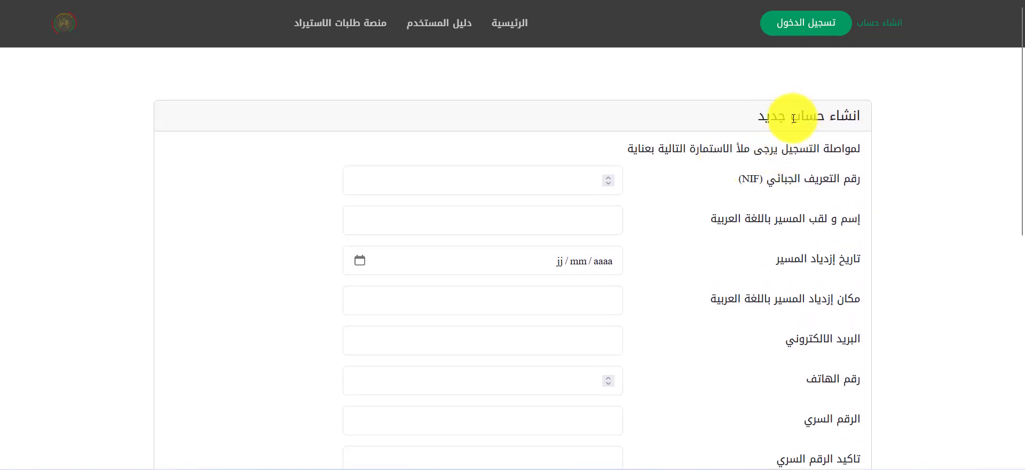
pyautogui.scroll(-1, 757, 162)
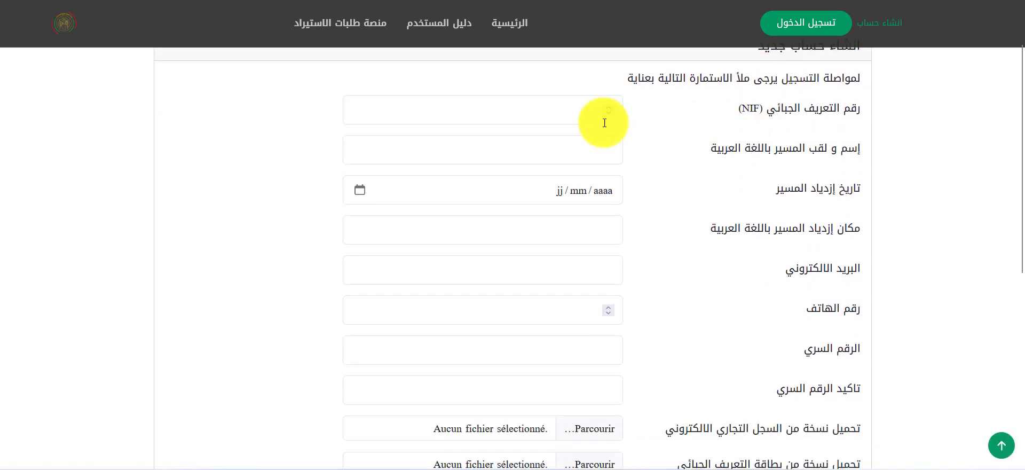
pyautogui.click(756, 110)
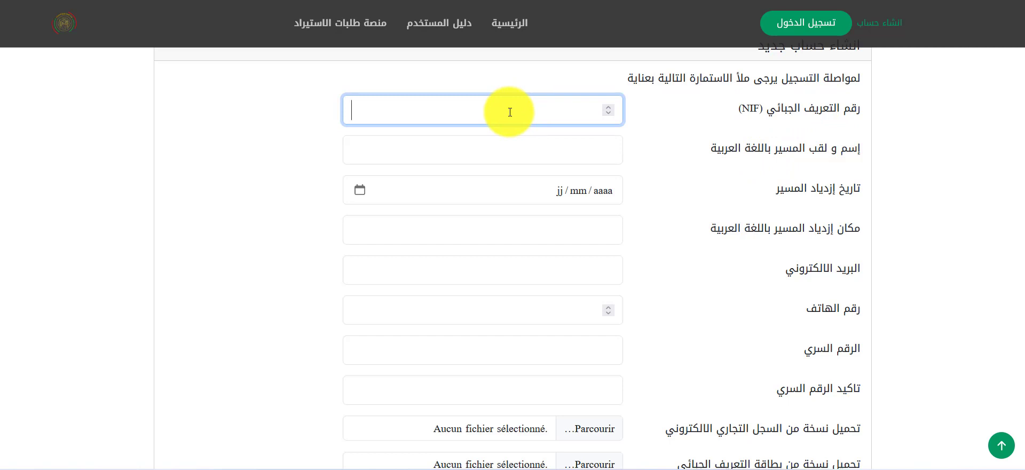
pyautogui.scroll(-3, 667, 270)
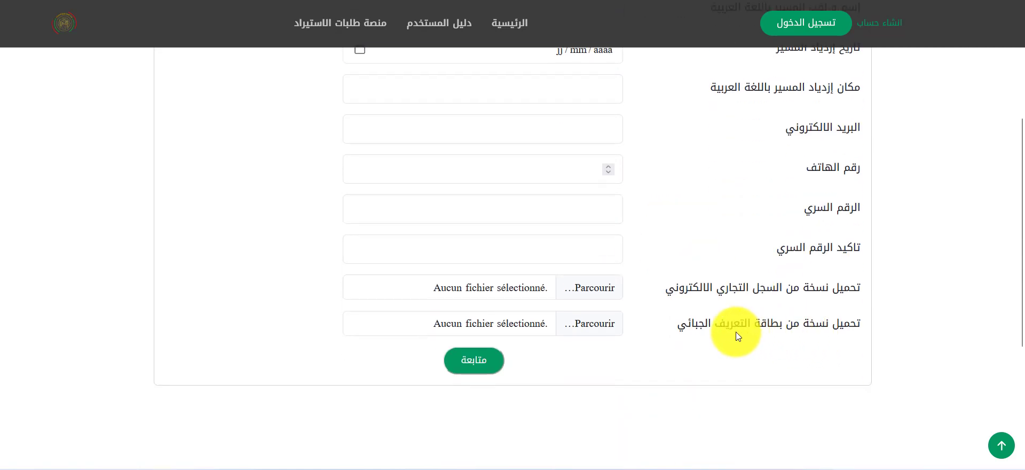
pyautogui.scroll(4, 614, 317)
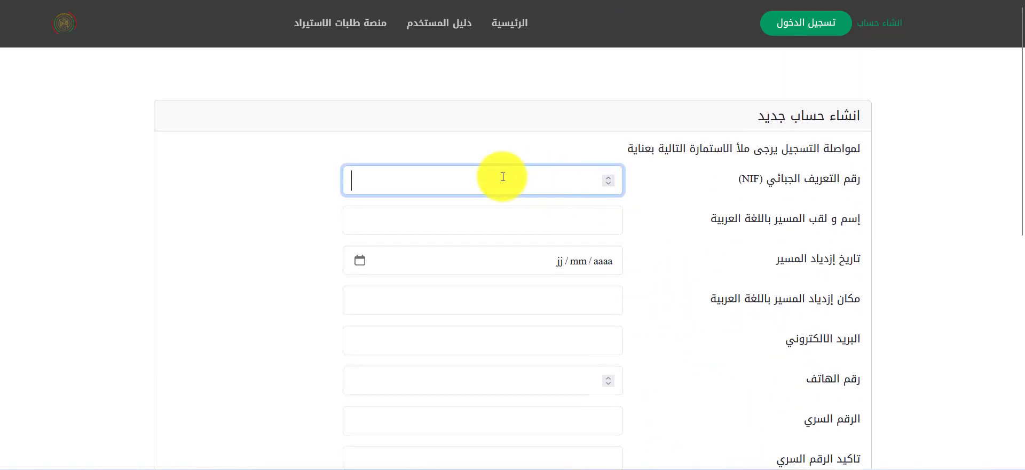
# Step: Fill the NIF from the saved suggestion and enter the manager's full name in Arabic
pyautogui.click(400, 180)
pyautogui.click(387, 200)
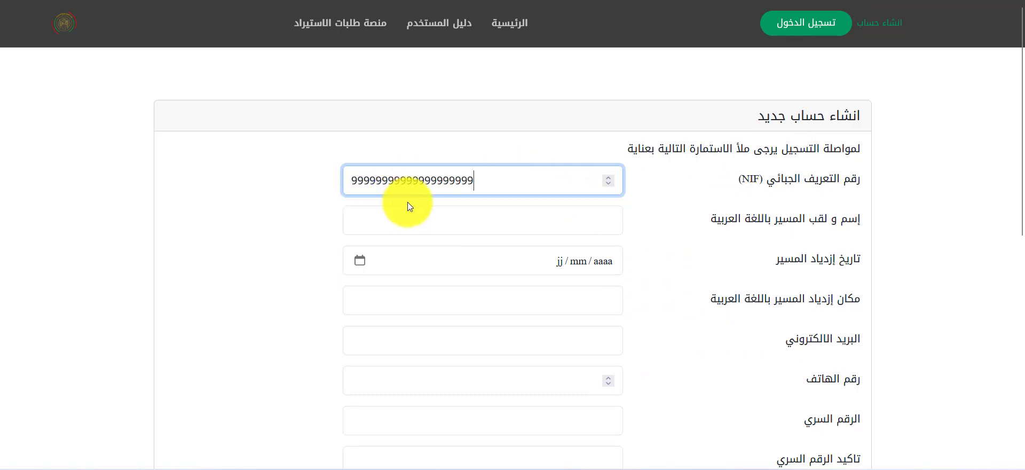
pyautogui.click(524, 222)
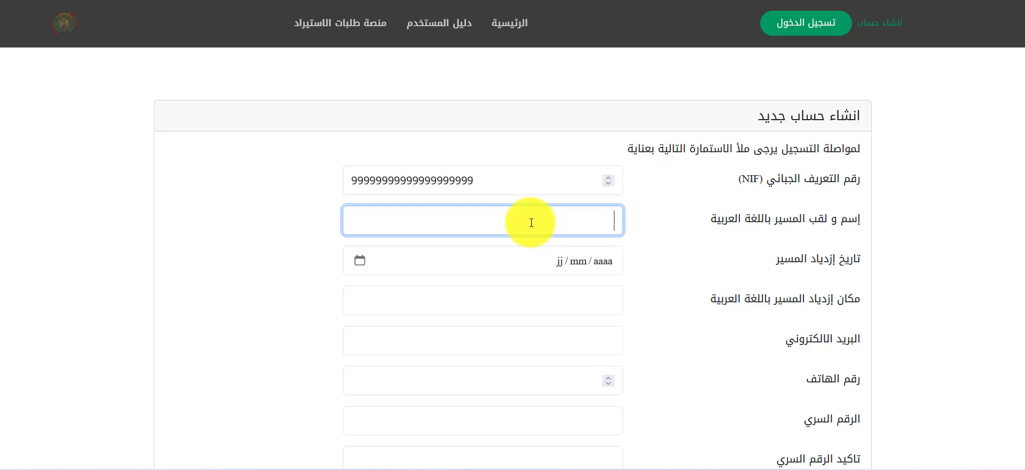
pyautogui.write('الاسم واللقب')
# Step: Set the manager's date of birth to 02/02/1980
pyautogui.click(562, 261)
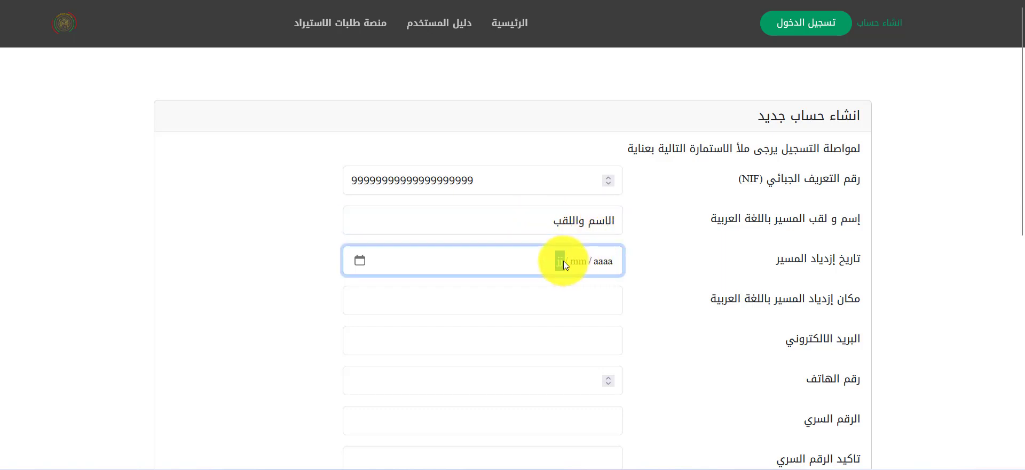
pyautogui.write('02/02/19')
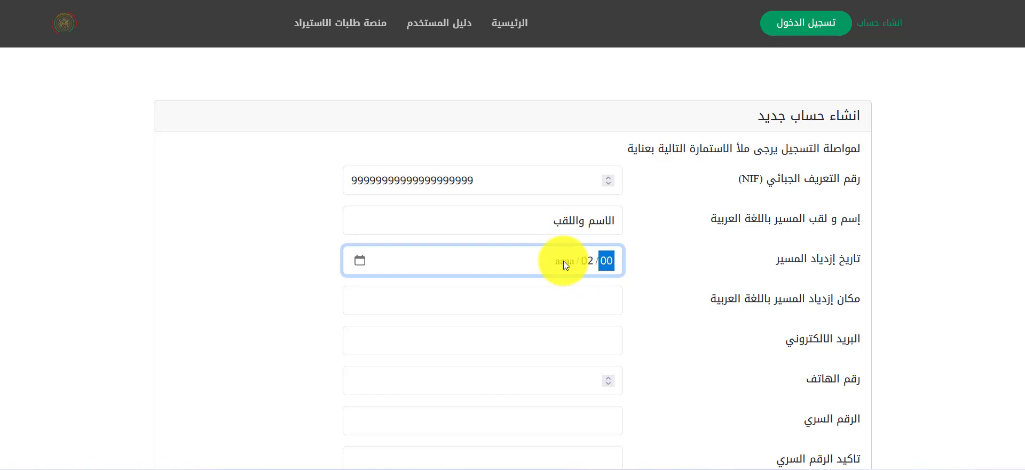
pyautogui.write('80')
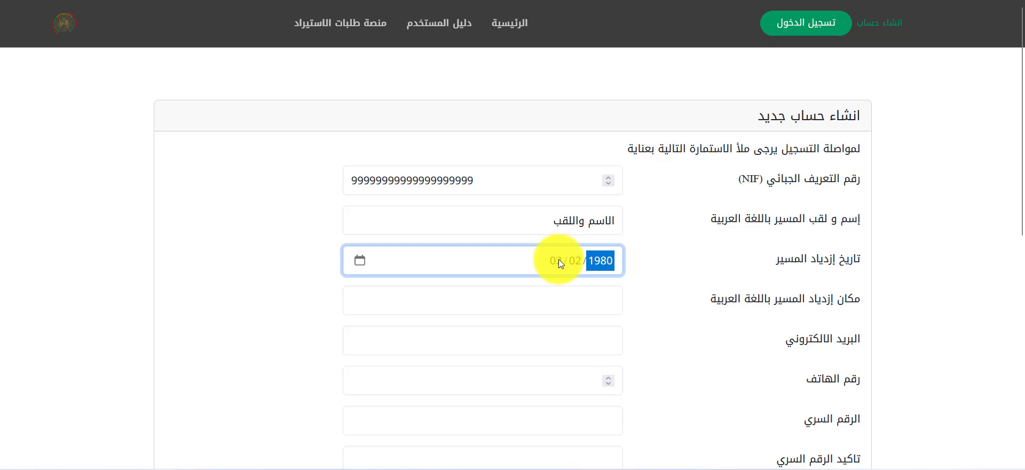
pyautogui.hotkey('shift', 'Tab')
pyautogui.hotkey('shift', 'Tab')
pyautogui.hotkey('shift', 'Tab')
pyautogui.hotkey('shift', 'Tab')
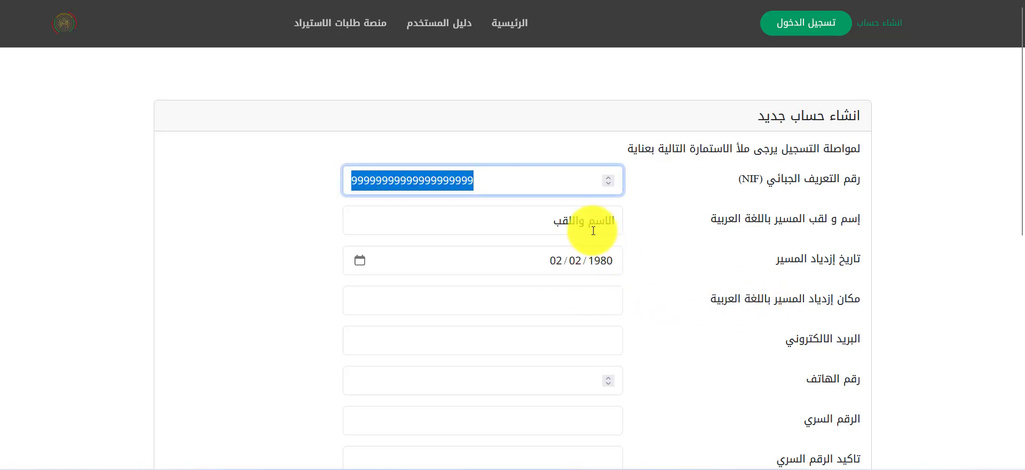
pyautogui.click(589, 222)
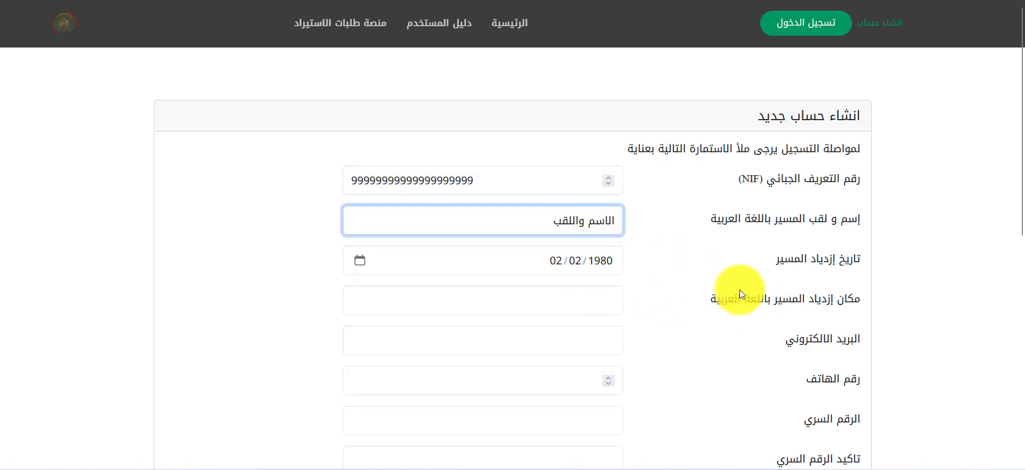
# Step: Type جزائر in the Arabic birthplace field so it reads الجزائر
pyautogui.scroll(-1, 738, 289)
pyautogui.click(600, 227)
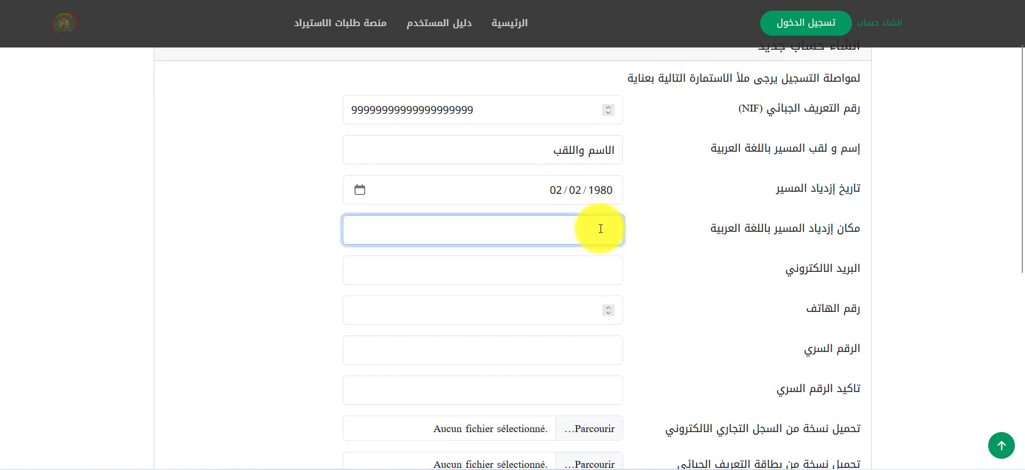
pyautogui.write('جزائر')
pyautogui.scroll(-2, 623, 257)
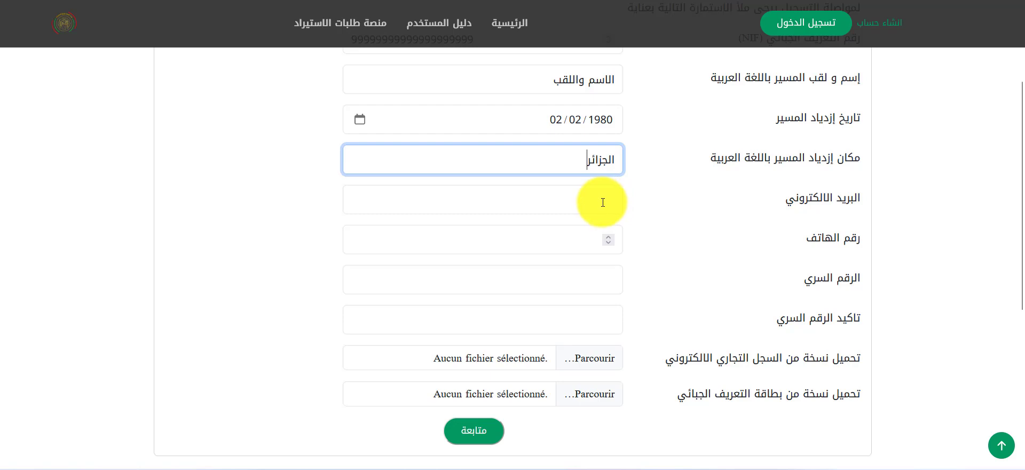
# Step: Enter the contact e-mail address, then the phone number, and review the typed digits
pyautogui.click(602, 203)
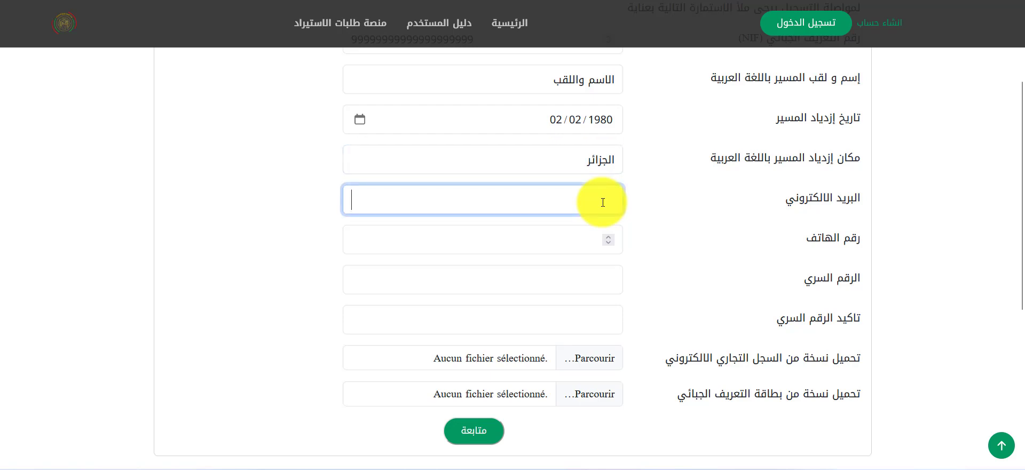
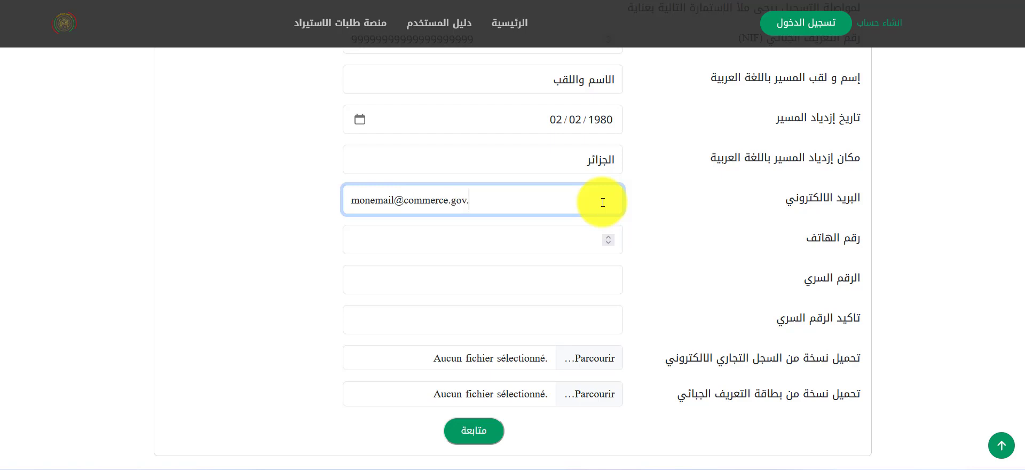
pyautogui.click(572, 237)
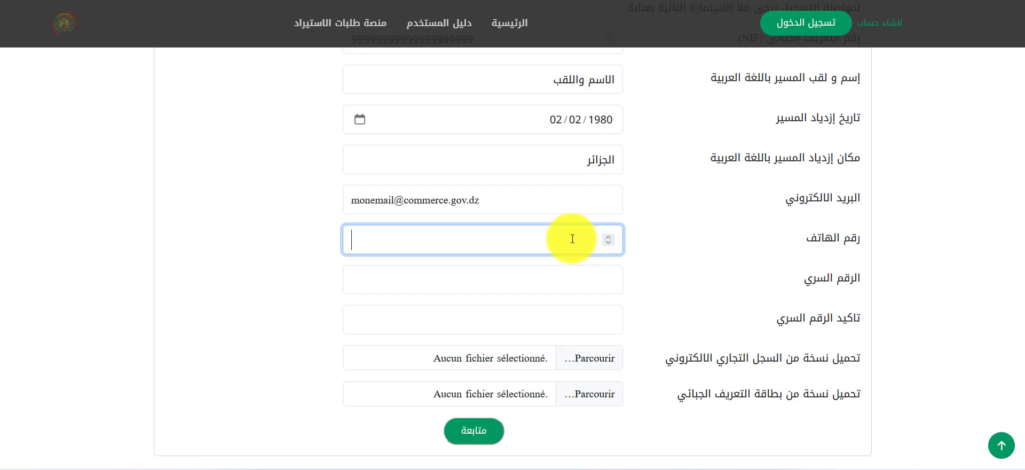
pyautogui.write('0777777777')
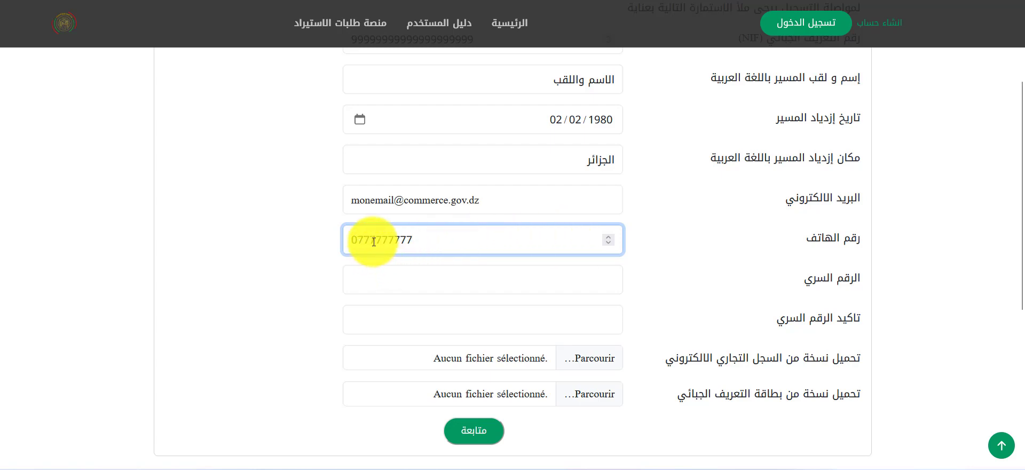
pyautogui.moveTo(374, 241); pyautogui.dragTo(560, 268)
pyautogui.click(660, 276)
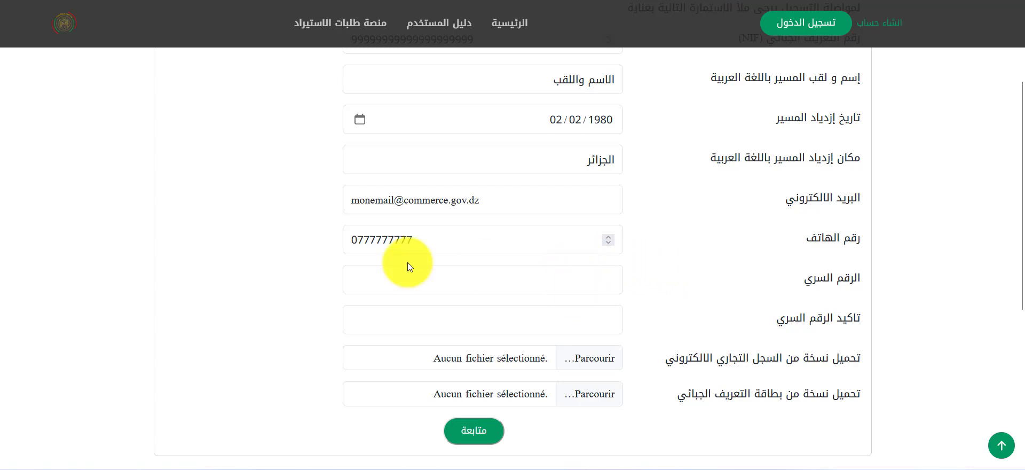
pyautogui.scroll(-1, 499, 290)
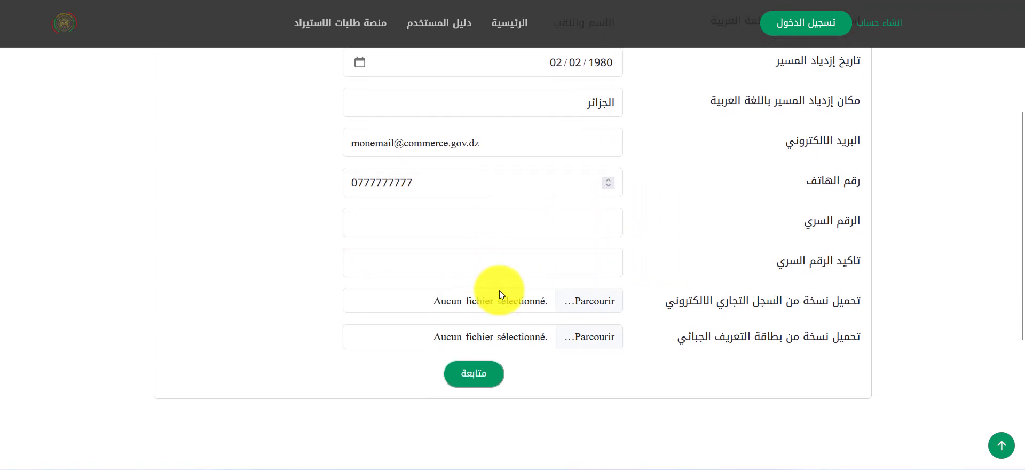
# Step: Type the account password in the password field and again in the confirmation field
pyautogui.click(561, 208)
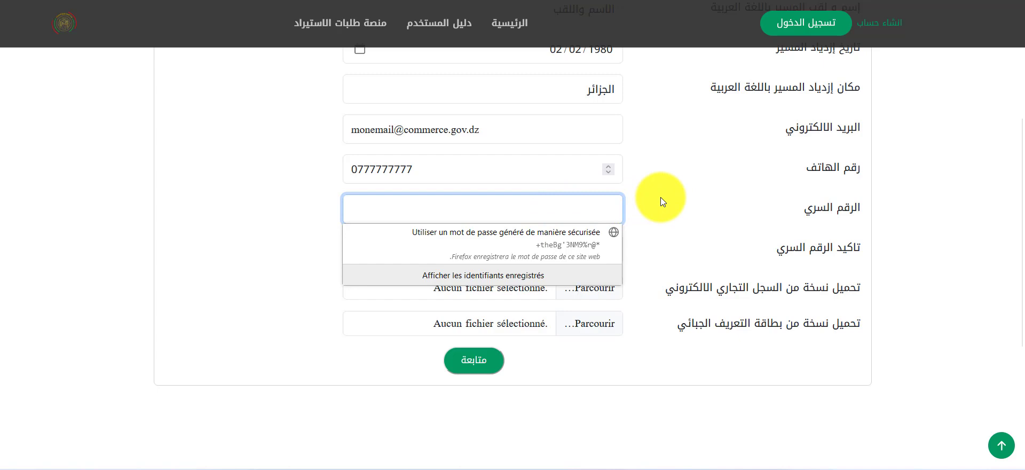
pyautogui.write('123456')
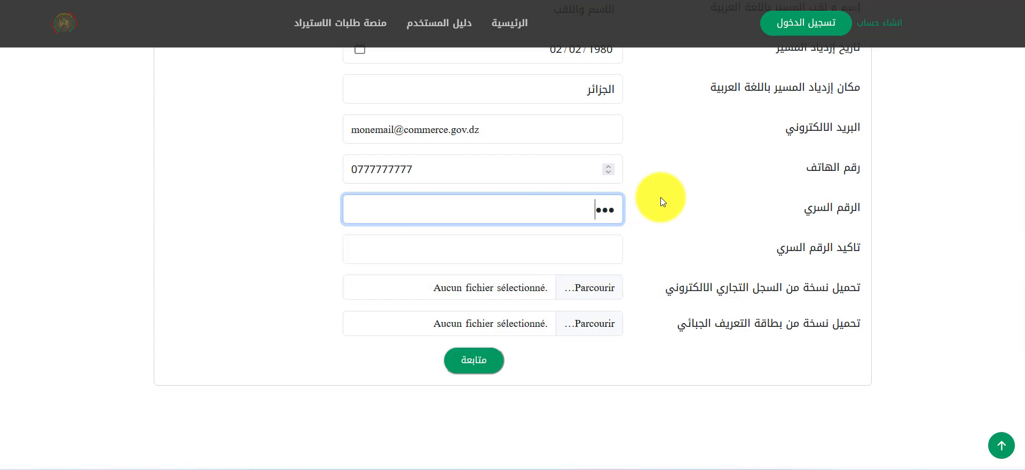
pyautogui.write('789')
pyautogui.click(615, 250)
pyautogui.write('123456')
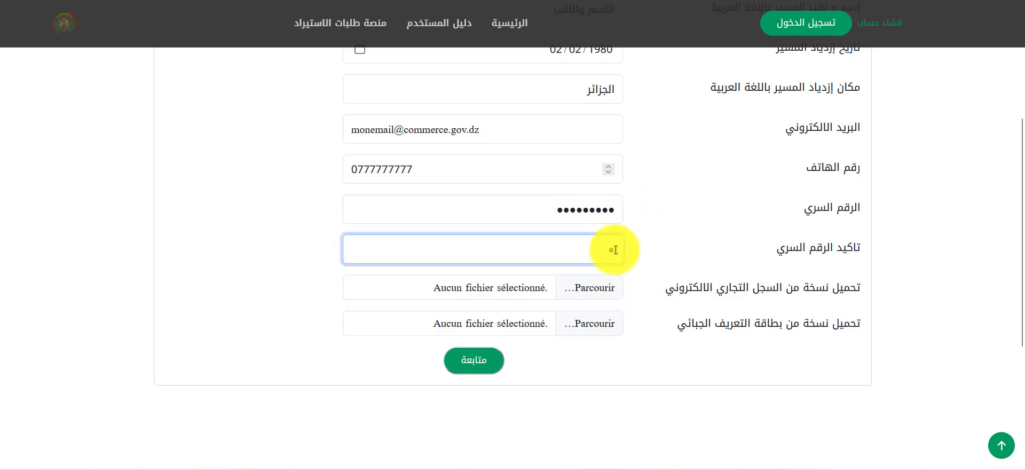
pyautogui.write('6789')
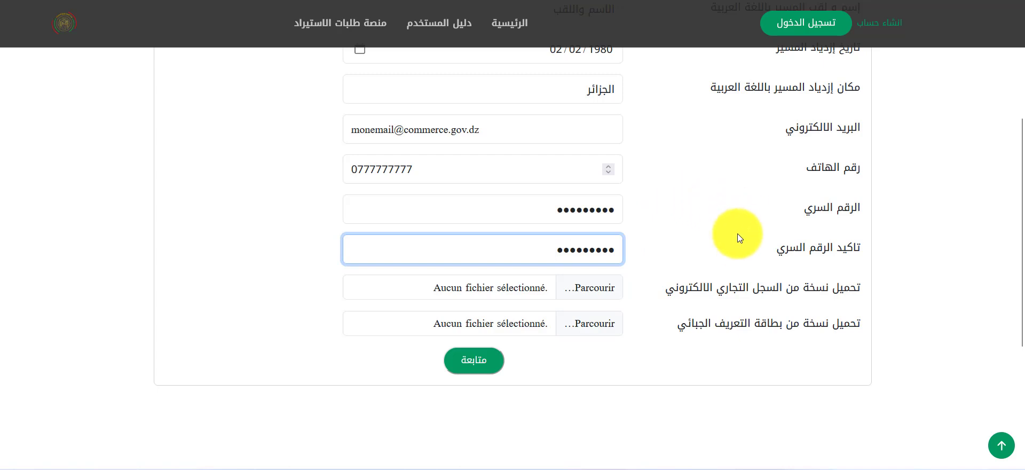
pyautogui.scroll(4, 750, 263)
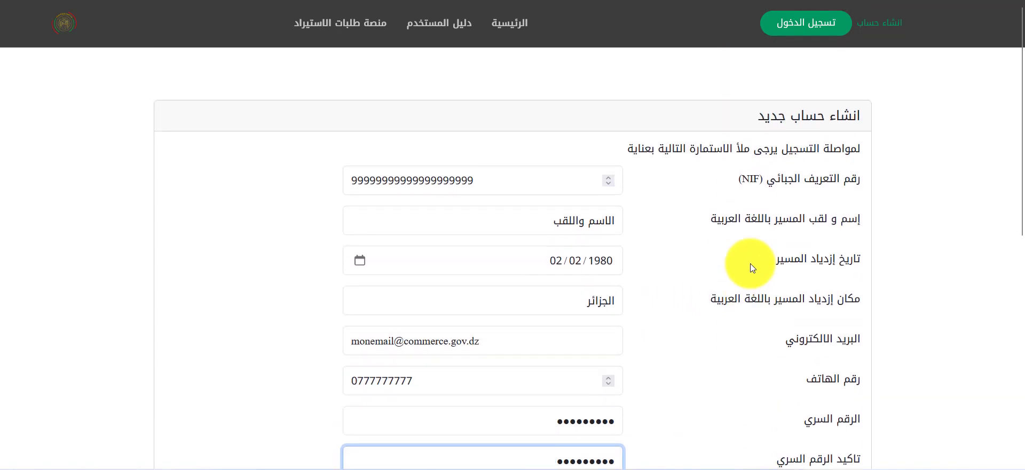
pyautogui.scroll(-1, 750, 263)
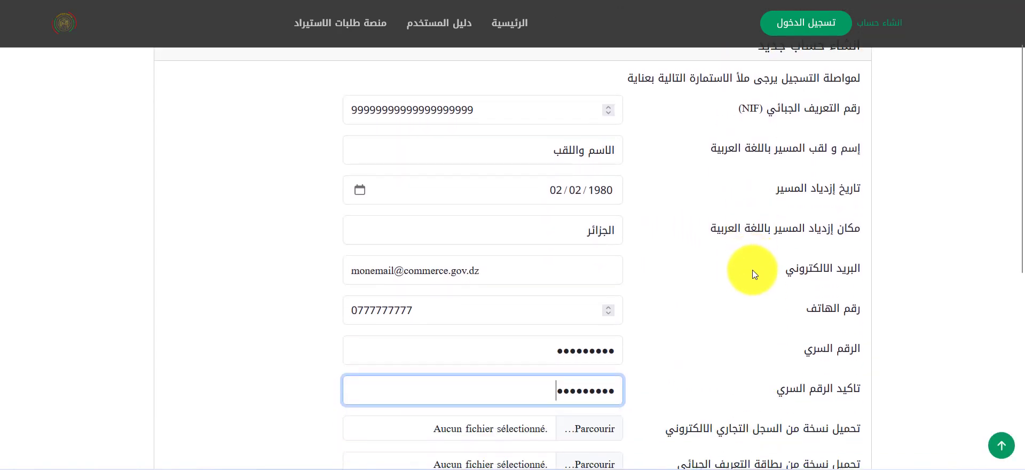
pyautogui.scroll(-3, 751, 272)
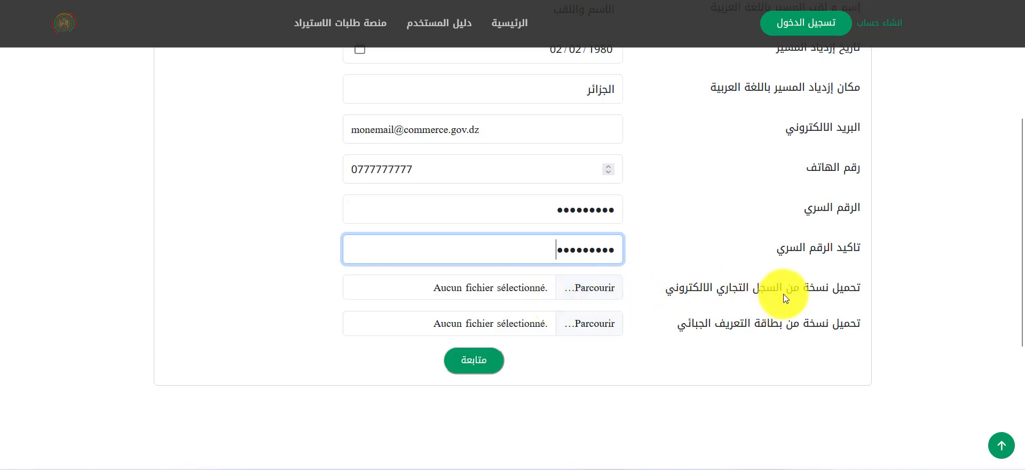
pyautogui.scroll(2, 783, 293)
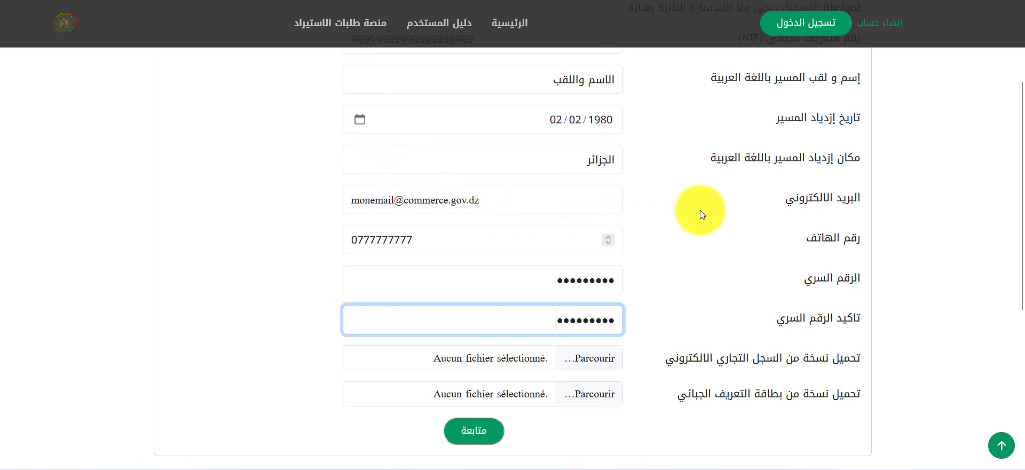
pyautogui.scroll(-2, 697, 223)
pyautogui.scroll(-1, 648, 315)
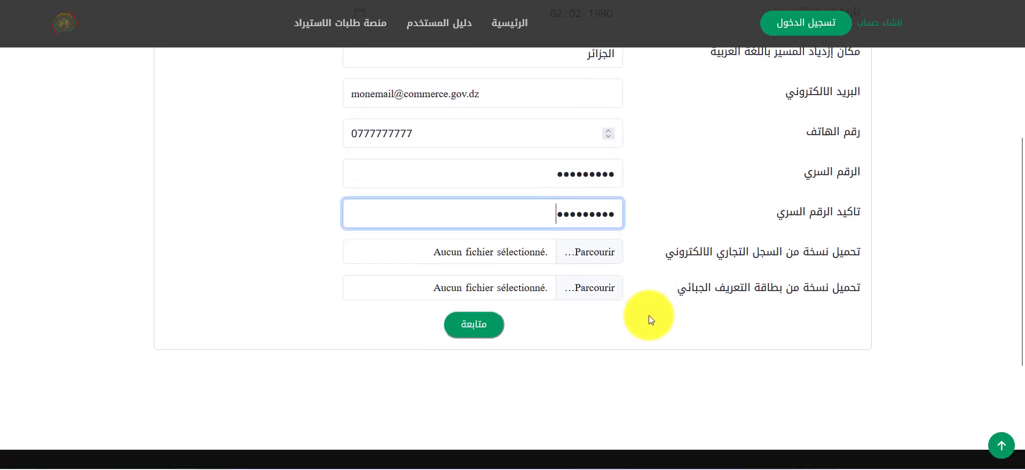
pyautogui.scroll(-1, 649, 319)
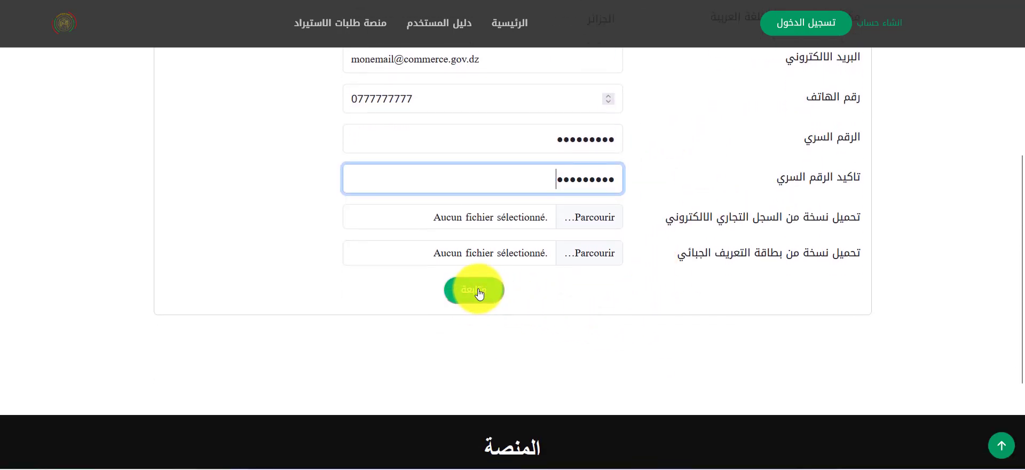
pyautogui.scroll(3, 492, 285)
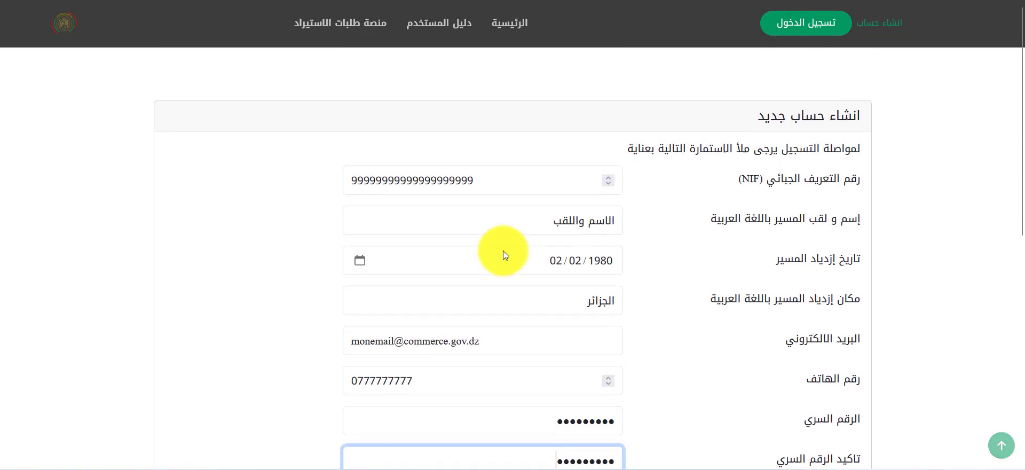
pyautogui.scroll(-1, 487, 245)
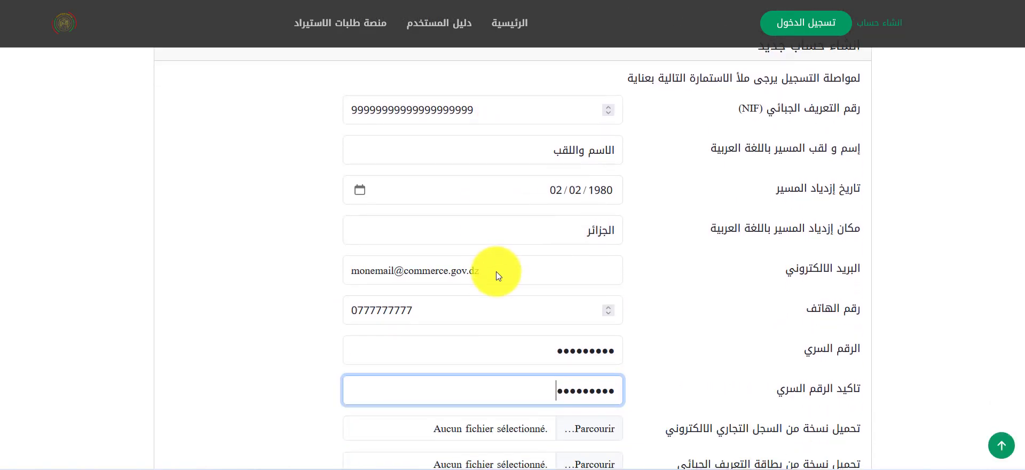
pyautogui.scroll(-5, 496, 271)
pyautogui.scroll(3, 517, 283)
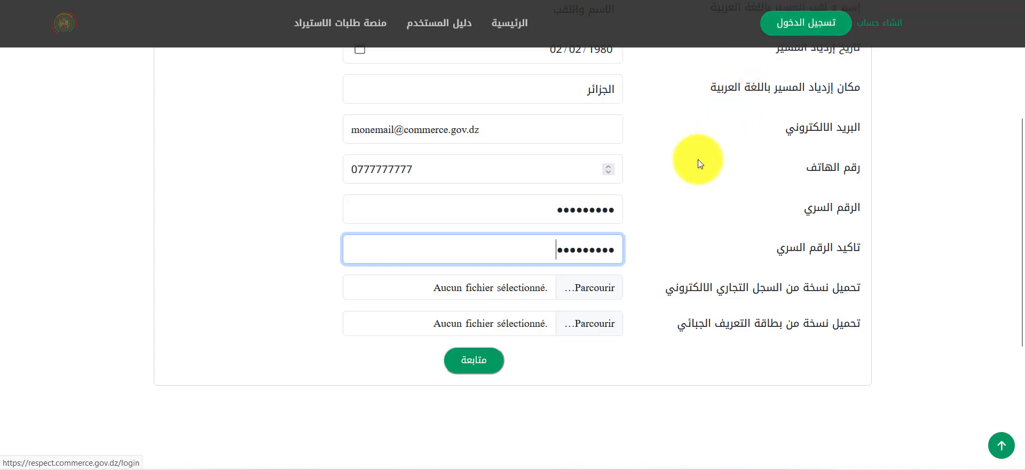
pyautogui.scroll(1, 696, 161)
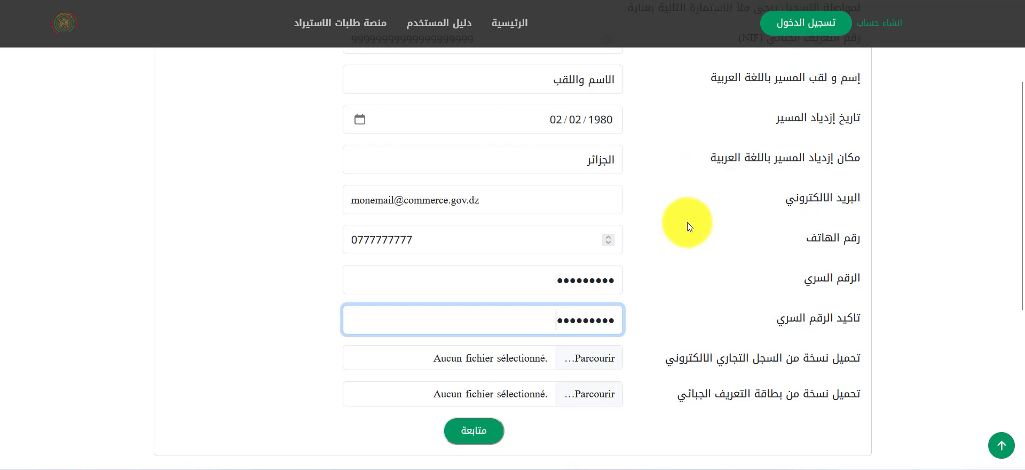
pyautogui.scroll(2, 686, 222)
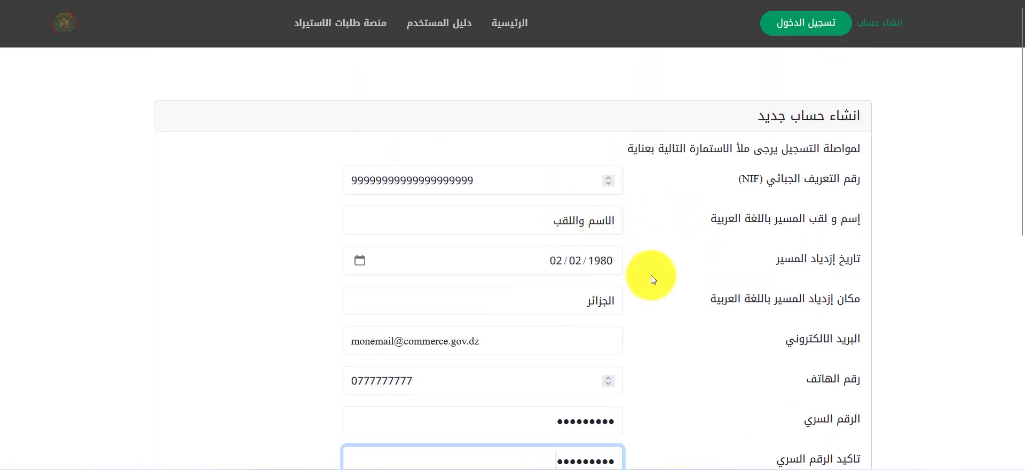
pyautogui.scroll(-2, 640, 282)
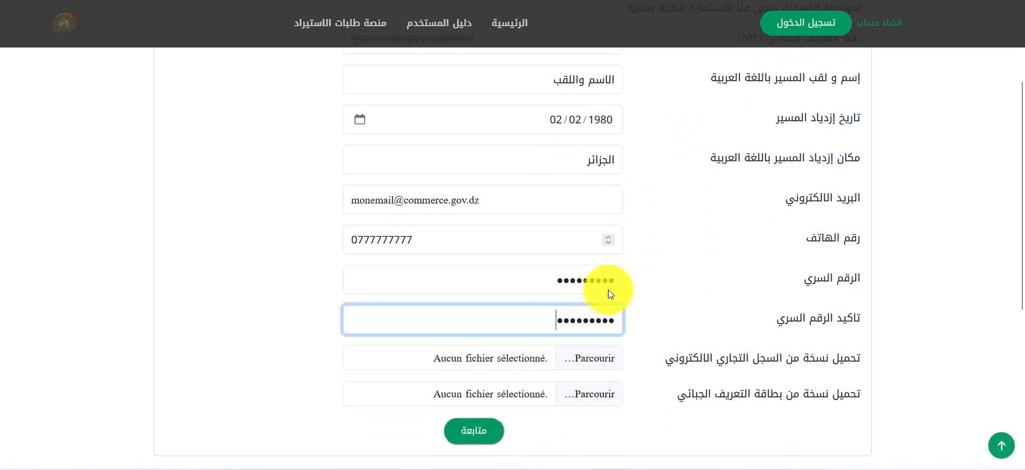
# Step: Select all characters of the existing password entry so it can be retyped
pyautogui.click(588, 284)
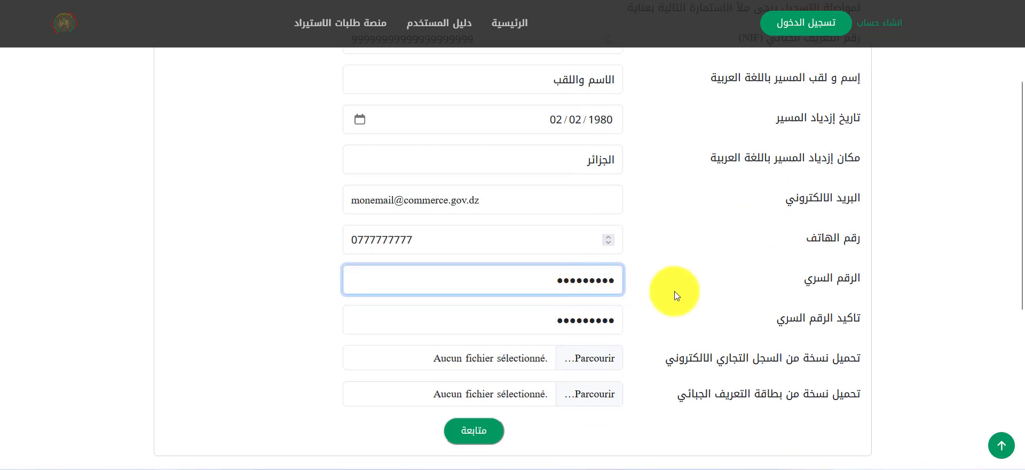
pyautogui.click(605, 280)
pyautogui.doubleClick(605, 281)
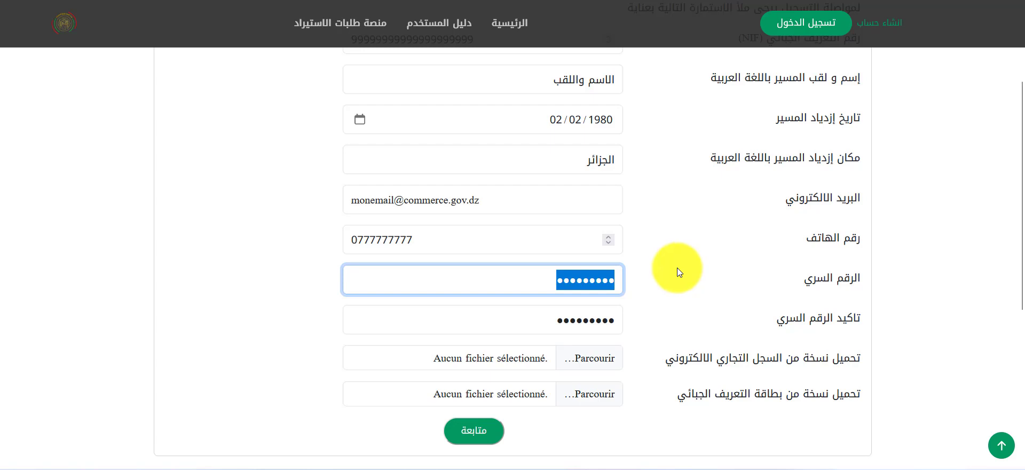
pyautogui.scroll(-2, 677, 268)
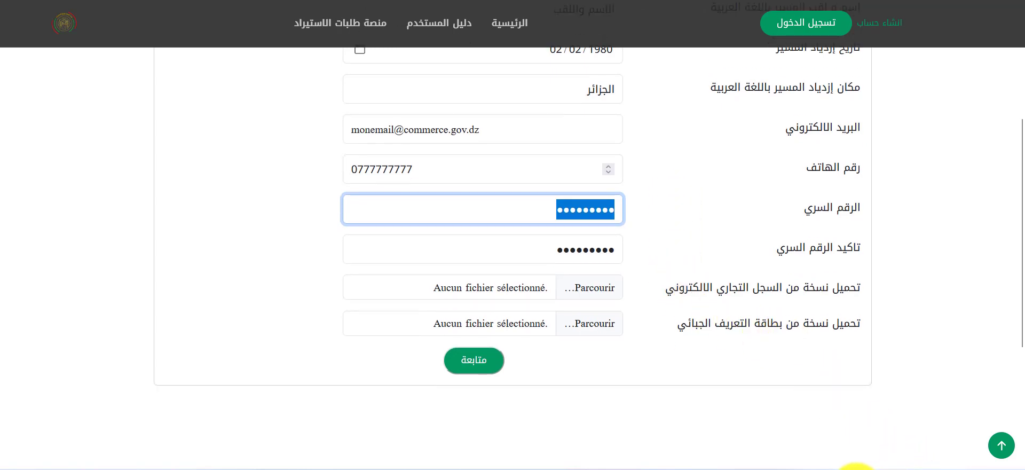